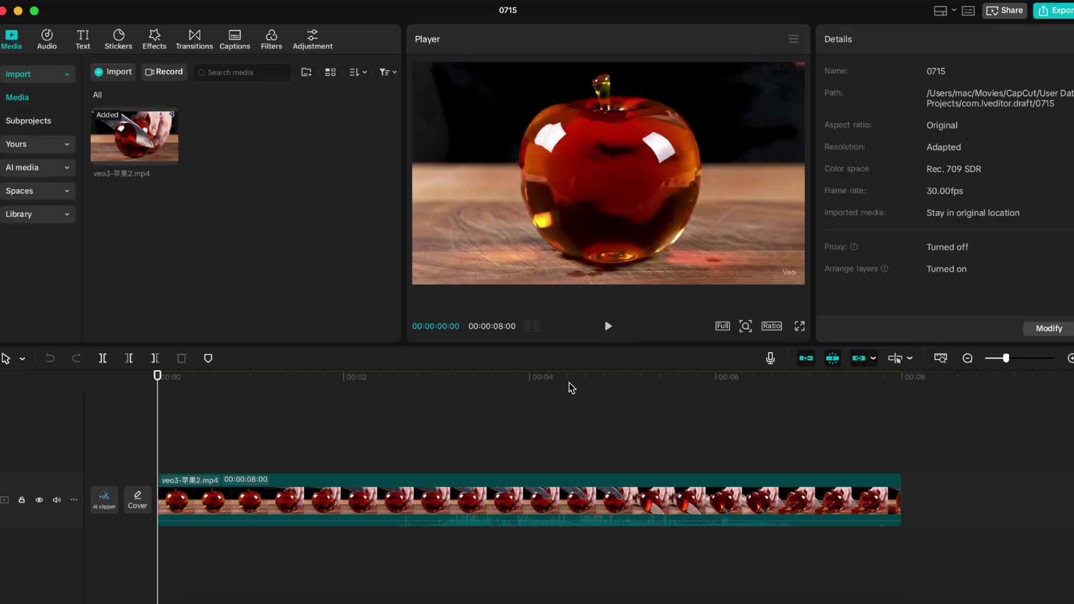
# - Set the CapCut project to 9:16 with the second blur canvas, and enlarge the clip
pyautogui.click(771, 326)
pyautogui.click(828, 485)
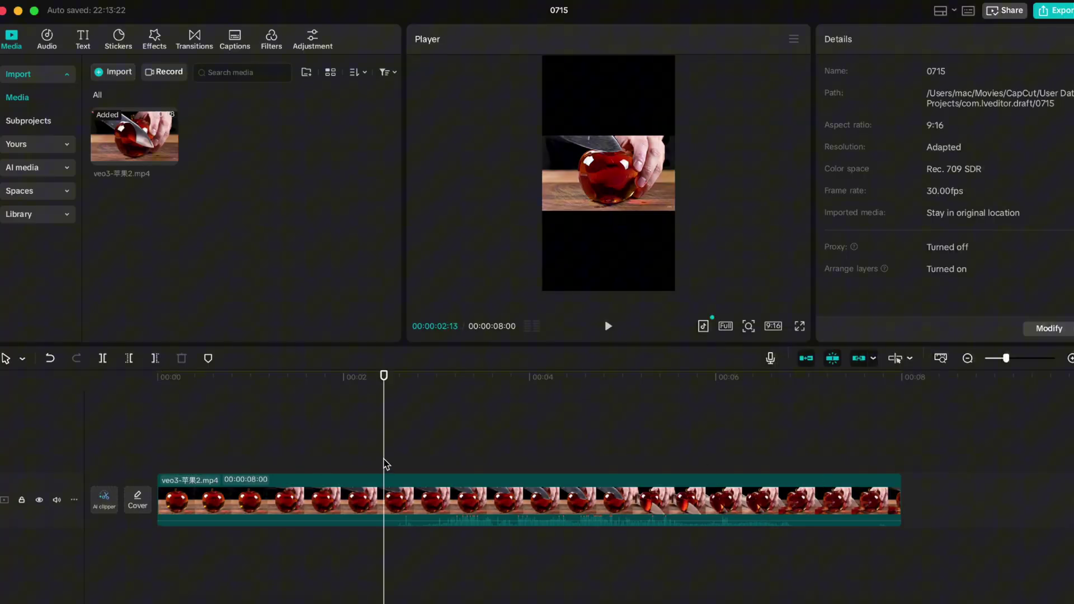
pyautogui.click(670, 209)
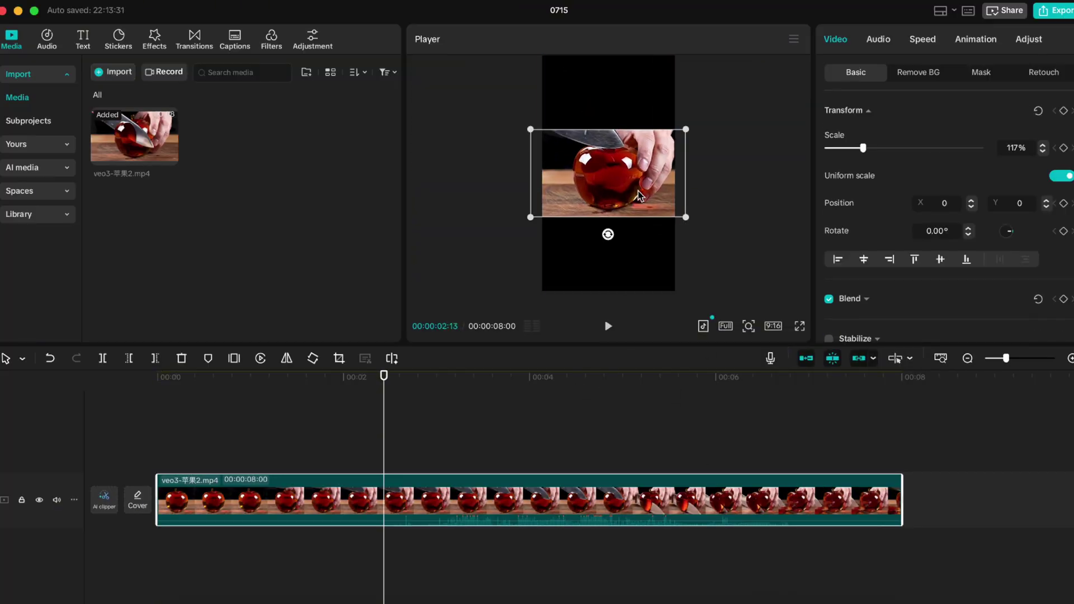
pyautogui.scroll(-10, 887, 319)
pyautogui.click(878, 314)
pyautogui.click(875, 311)
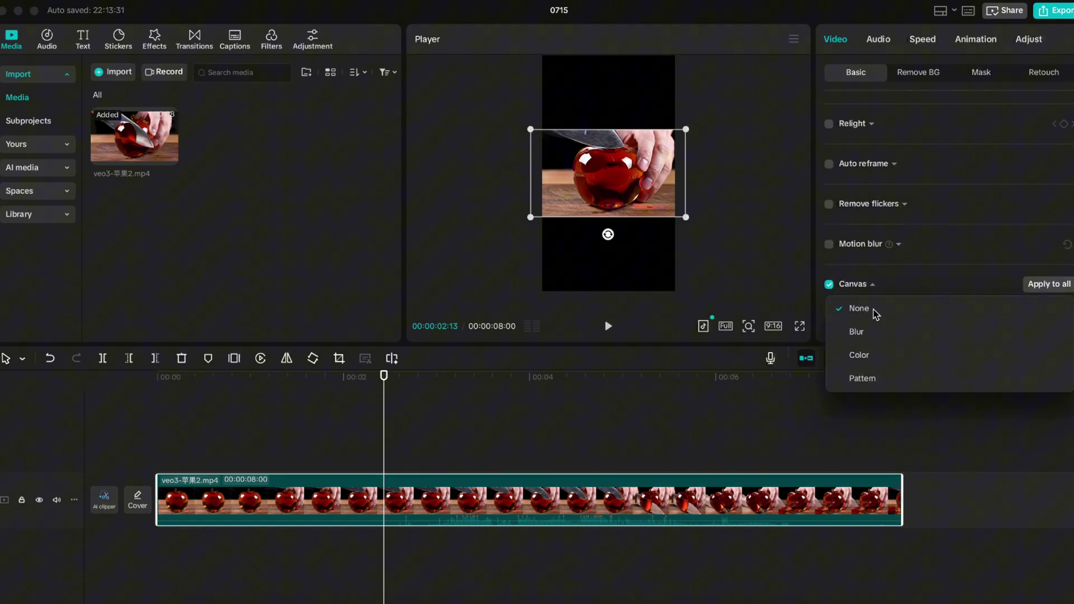
pyautogui.click(855, 331)
pyautogui.click(918, 289)
pyautogui.moveTo(687, 219); pyautogui.dragTo(696, 224)
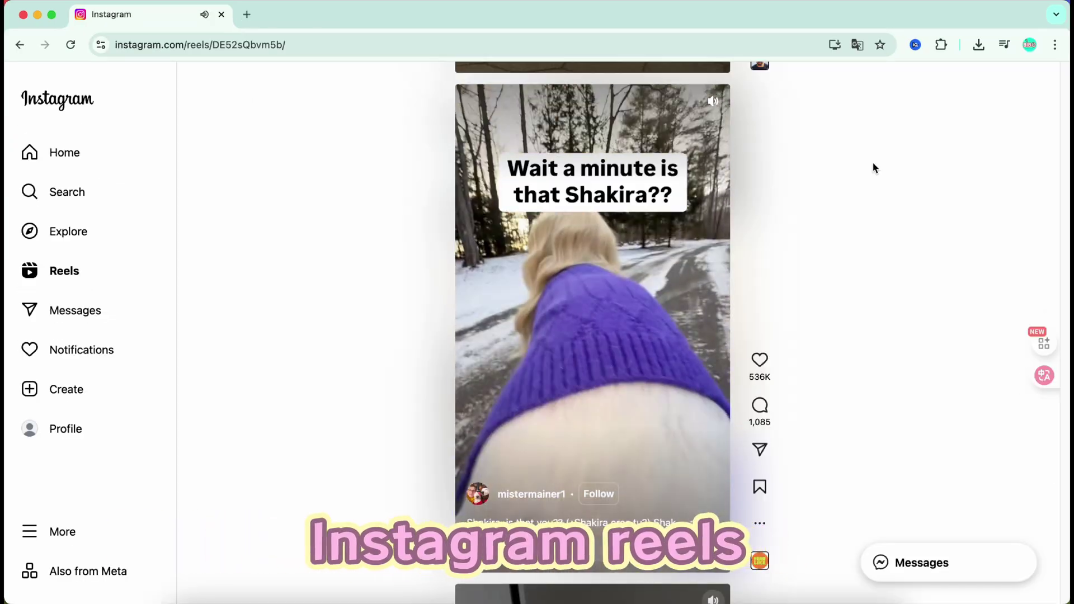
# - Scroll through four Instagram reels, past the baby and duckling clips
pyautogui.scroll(-3, 875, 168)
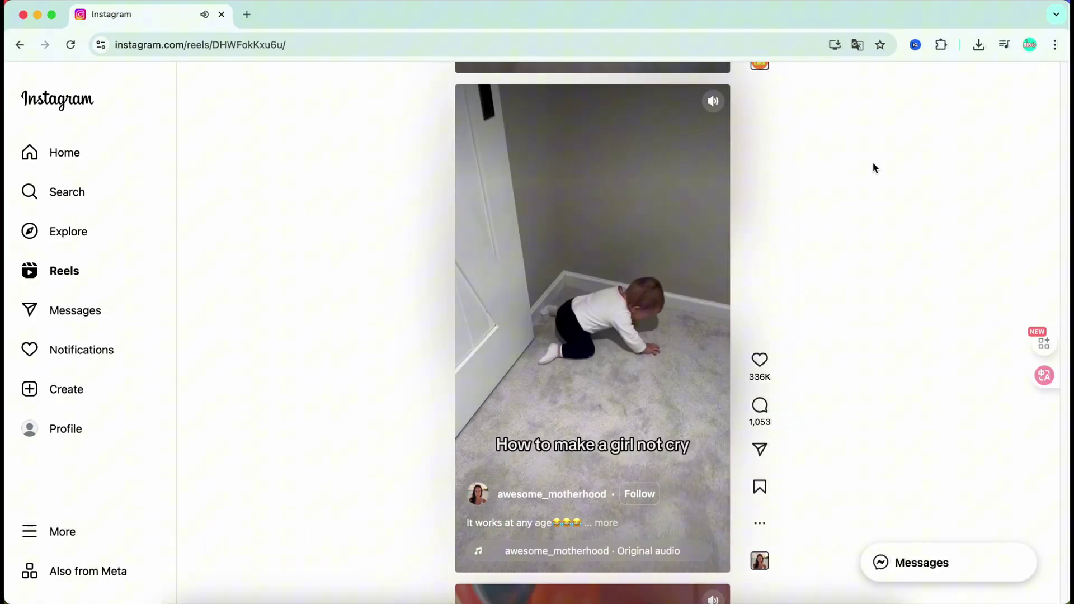
pyautogui.scroll(-3, 876, 168)
pyautogui.scroll(-3, 875, 168)
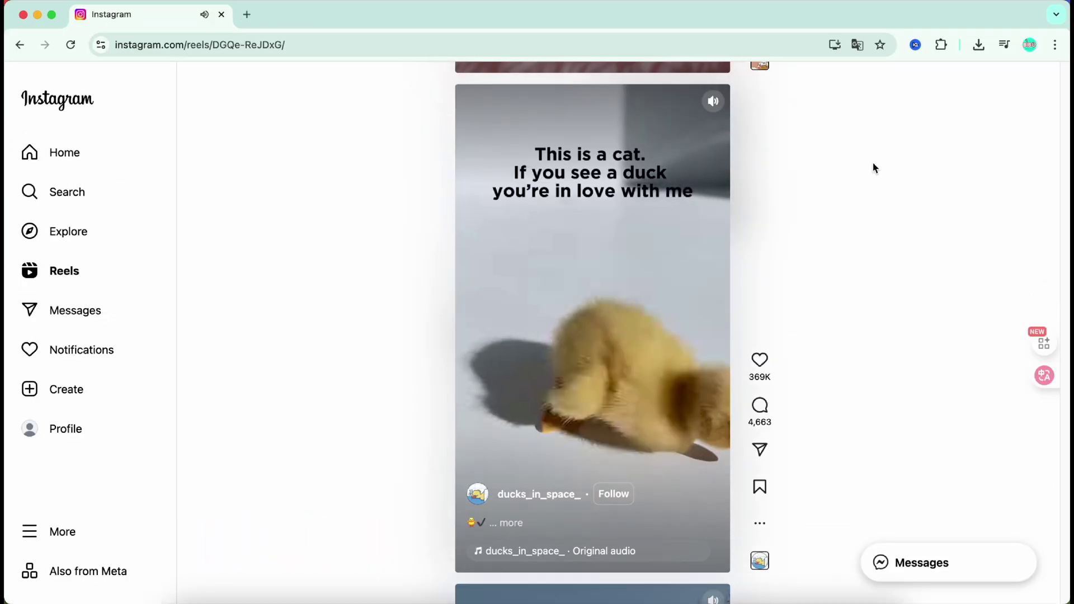
pyautogui.scroll(-3, 875, 168)
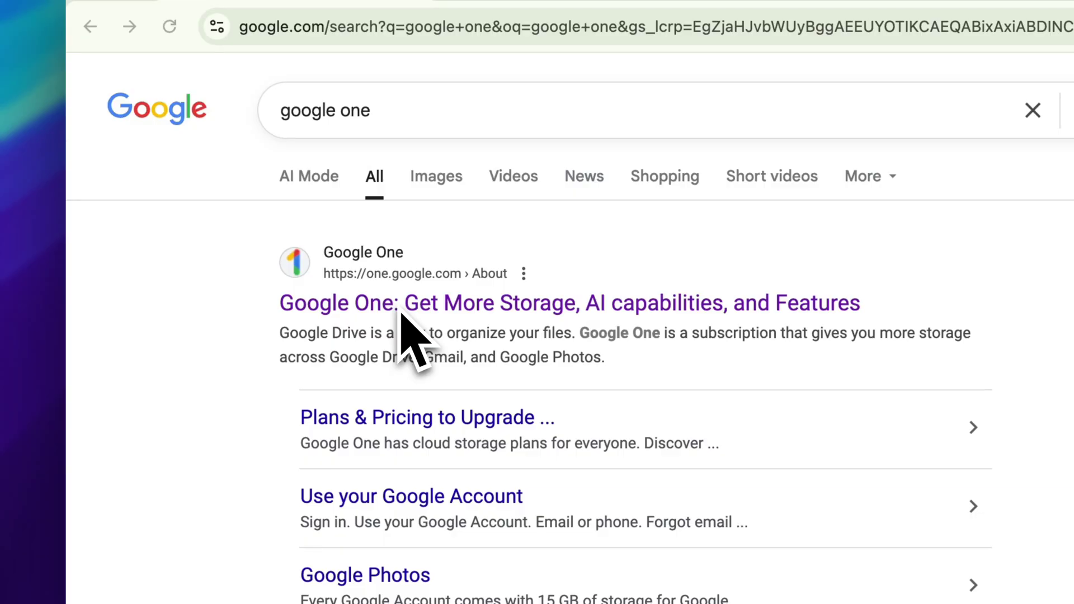
# - Open the Google One result, highlight the $0 first-month offer, and view the Google AI Pro plan
pyautogui.click(285, 239)
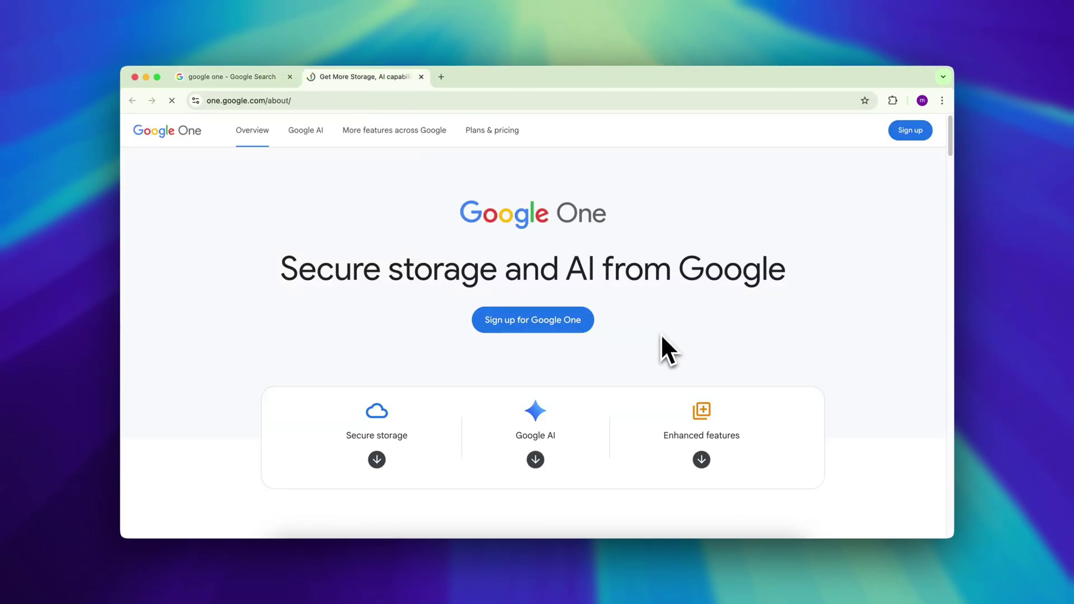
pyautogui.scroll(-5, 660, 333)
pyautogui.scroll(-2, 660, 335)
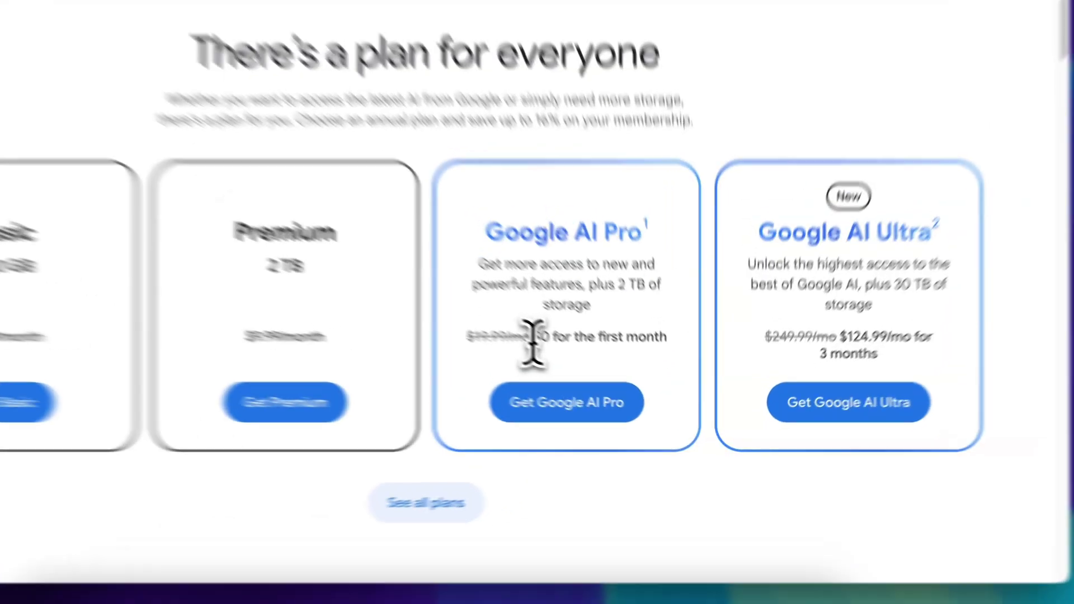
pyautogui.moveTo(602, 378); pyautogui.dragTo(701, 380)
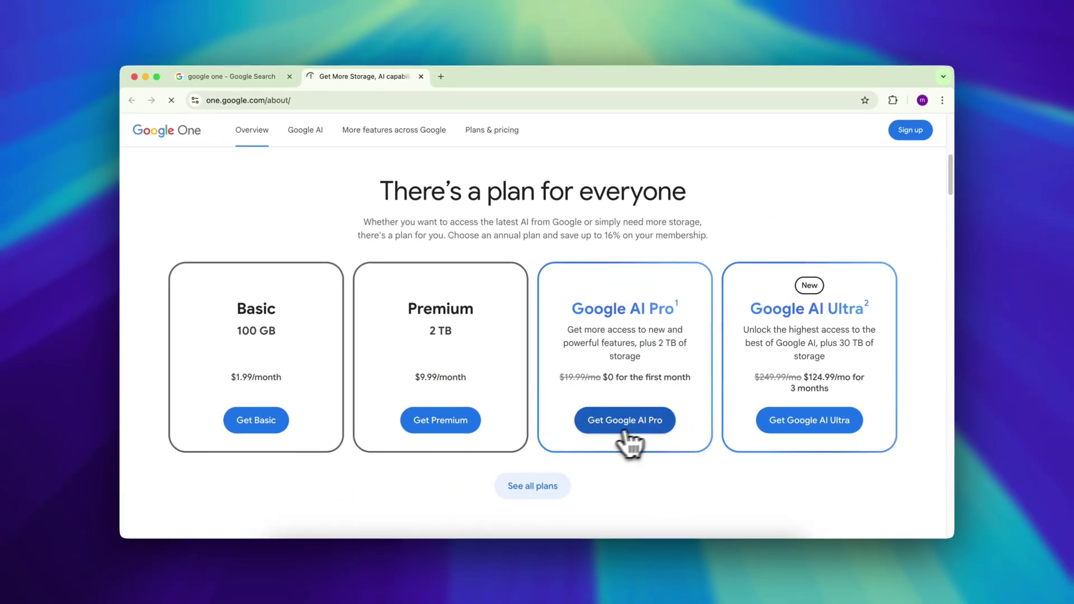
pyautogui.click(514, 388)
pyautogui.scroll(-3, 613, 445)
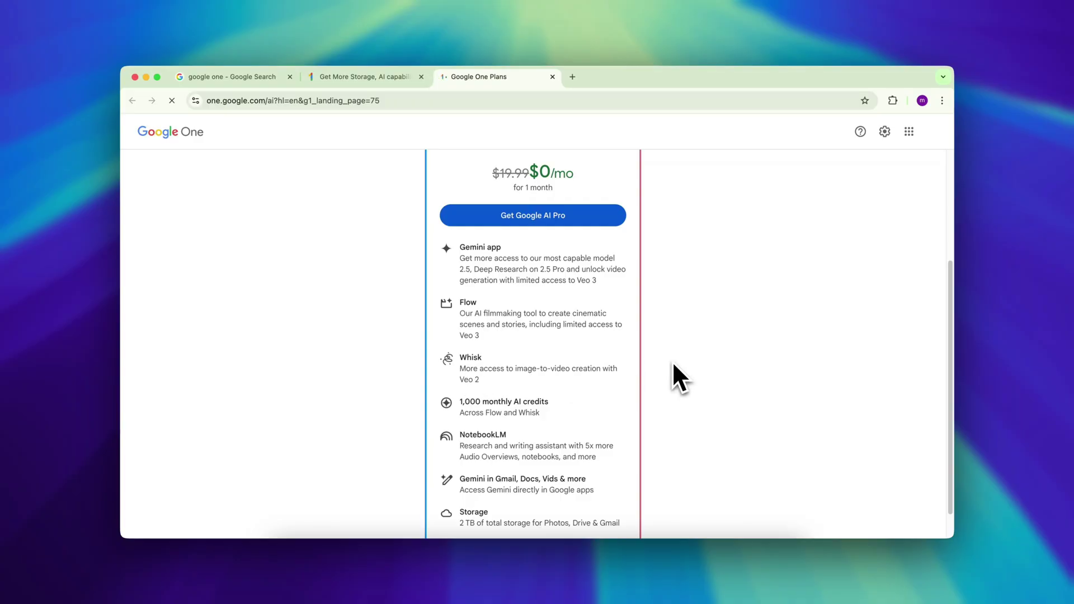
pyautogui.scroll(2, 672, 364)
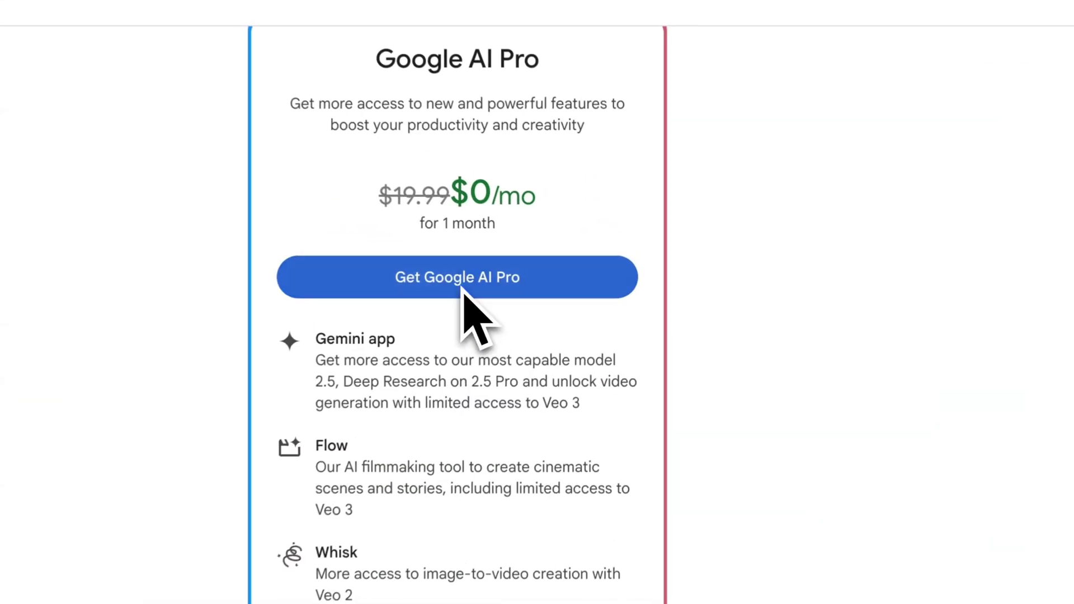
# - Start the Google AI Pro free-trial signup from the plans page
pyautogui.click(538, 283)
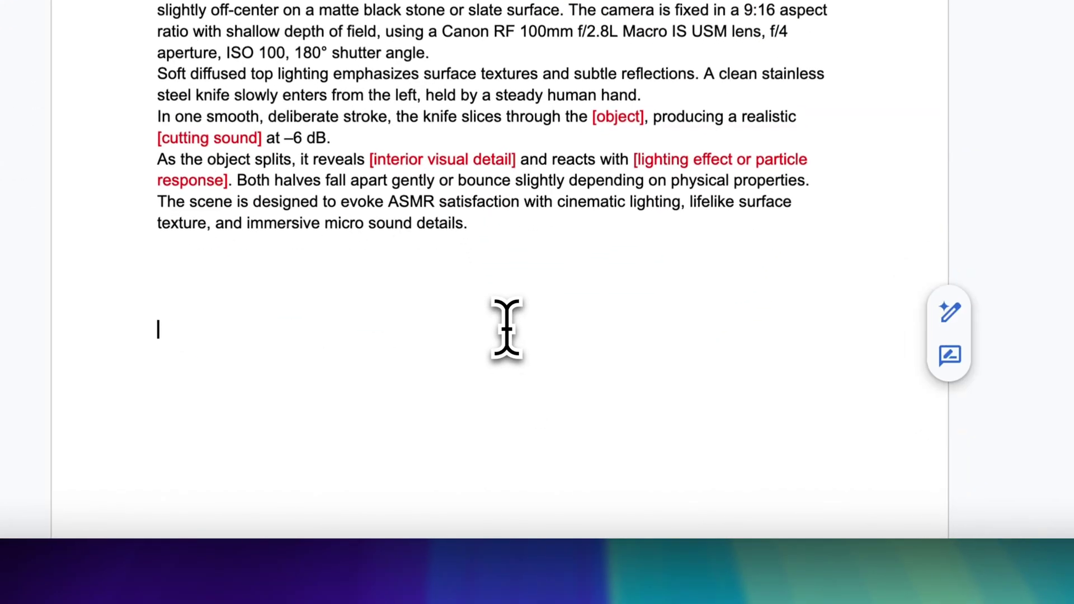
# - Paste the jelly-sphere slicing prompt below the template in the AI AMSR Prompt document
pyautogui.write('Create a hyper-realistic macro close-up video of a translucent jelly sphere made of soft, bouncy gelatin with tiny air bubbles trapped inside, resting slightly off-center on a matte black stone or slate surface. The camera is fixed in a 9:16 aspect ratio with shallow depth of field, using a Canon RF 100mm f/2.8L Macro IS USM lens, f/4 aperture, ISO 100, 180° shutter angle. Soft diffused top lighting emphasizes surface textures and subtle reflections. A clean stainless steel knife slowly enters from the left, held by a steady human hand. In one smooth, deliberate stroke, the knife slices through the jelly sphere, producing a realistic soft "pop" cutting sound at –6 dB. As the object splits, it reveals a glossy liquid-filled core with refracted light ripples and reacts with a gentle vibration ripple across the gelatin surface. Both halves wobble slightly before settling. The scene is designed to evoke ASMR satisfaction with cinematic lighting, lifelike surface texture, and immersive micro sound details.')
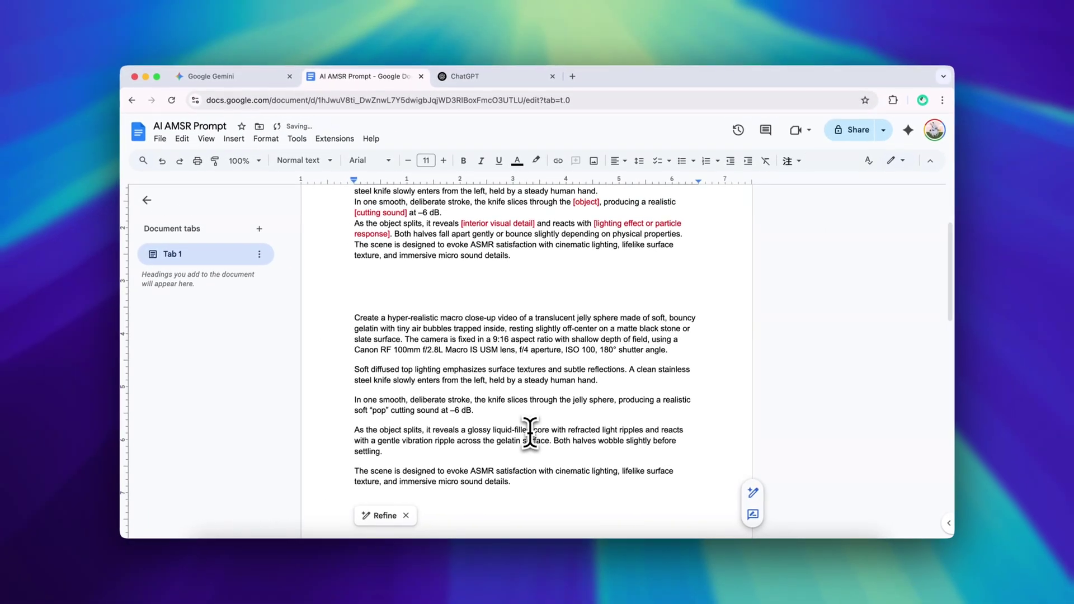
# - Generate a Gemini video from the pasted jelly-sphere prompt in video mode
pyautogui.click(218, 72)
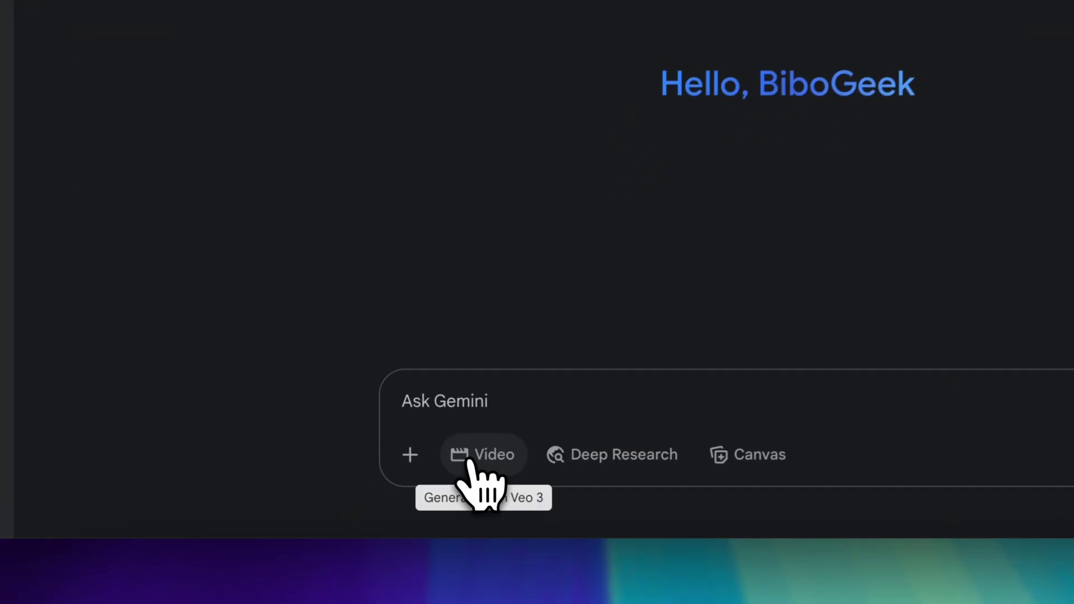
pyautogui.click(392, 499)
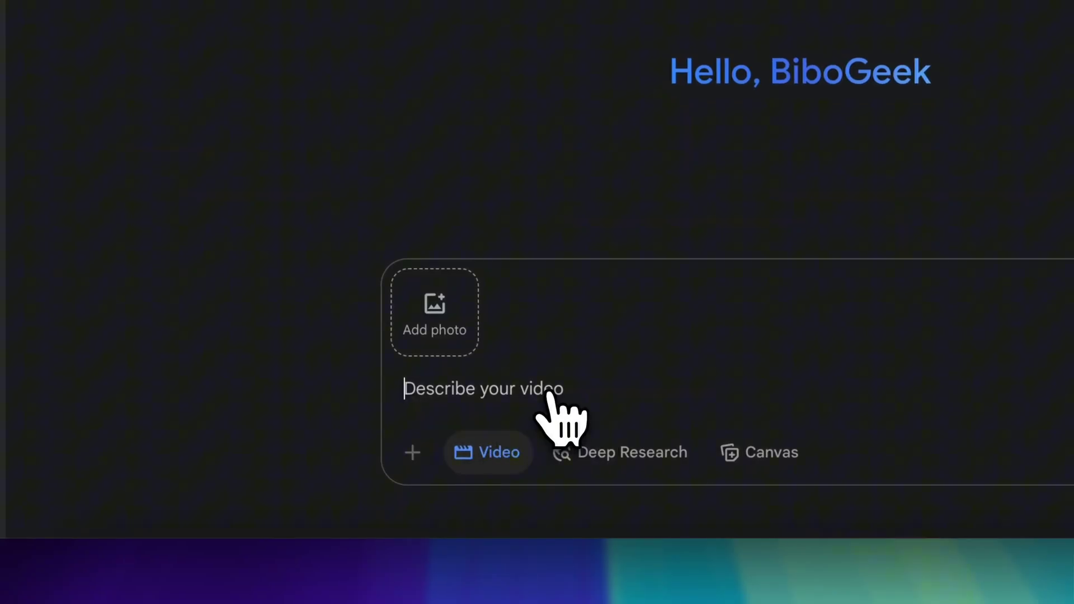
pyautogui.press('super+v')
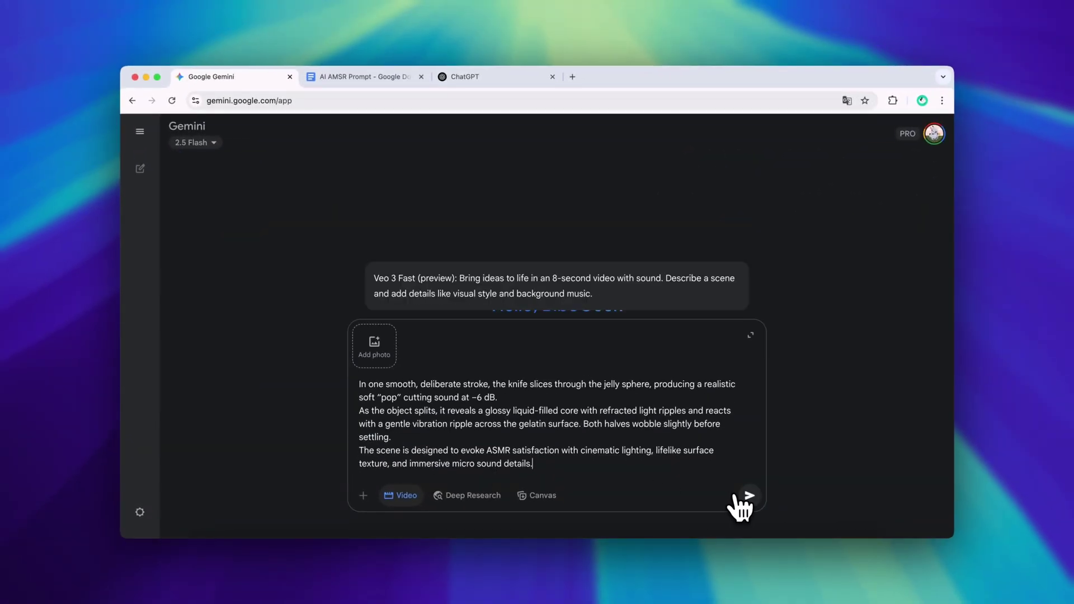
pyautogui.click(749, 496)
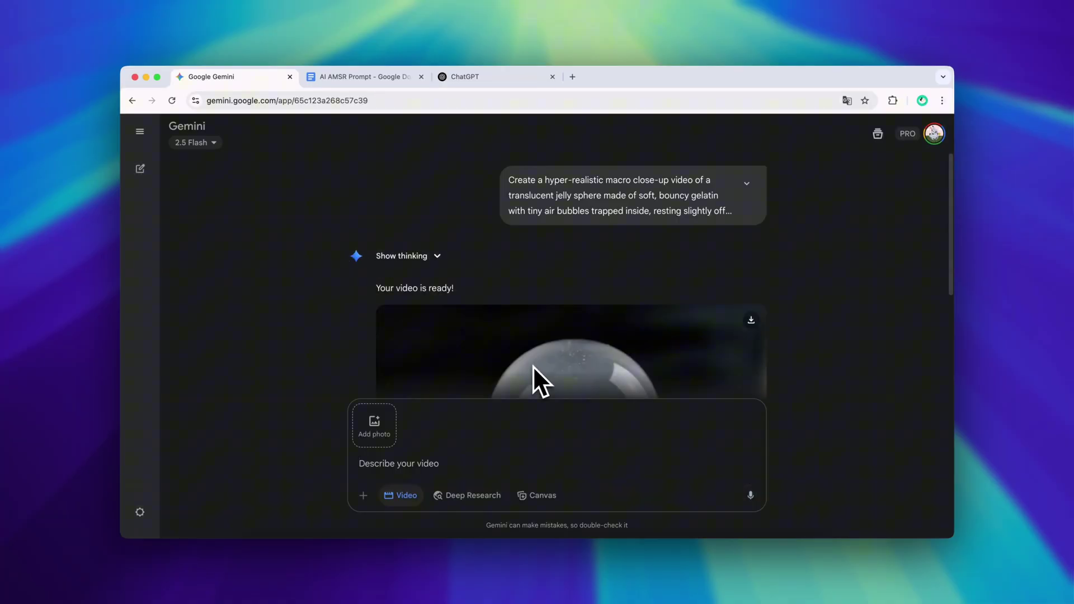
pyautogui.scroll(-3, 738, 359)
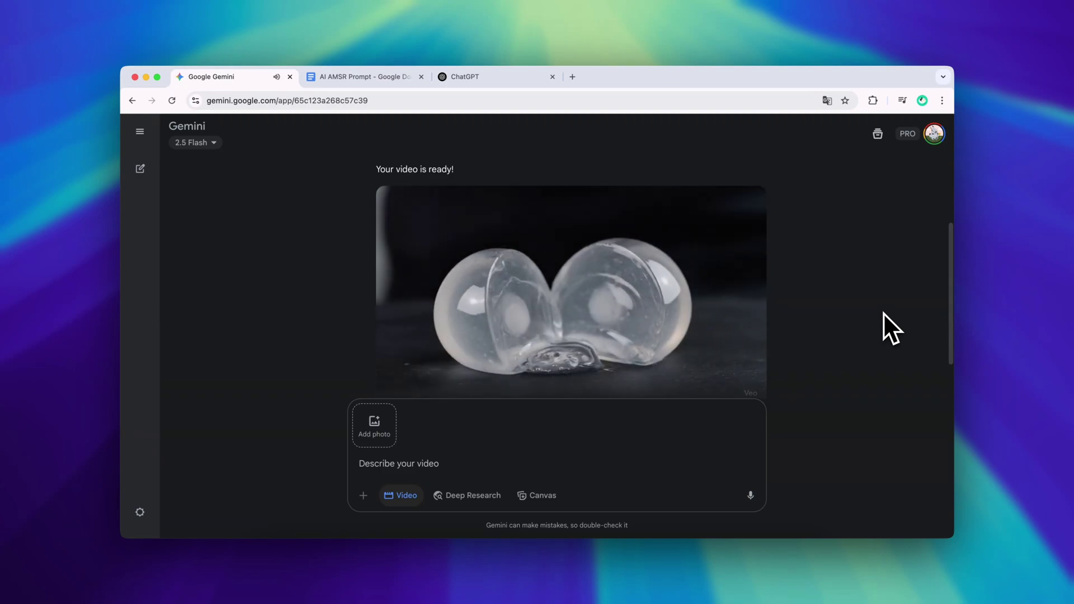
pyautogui.moveTo(755, 305)
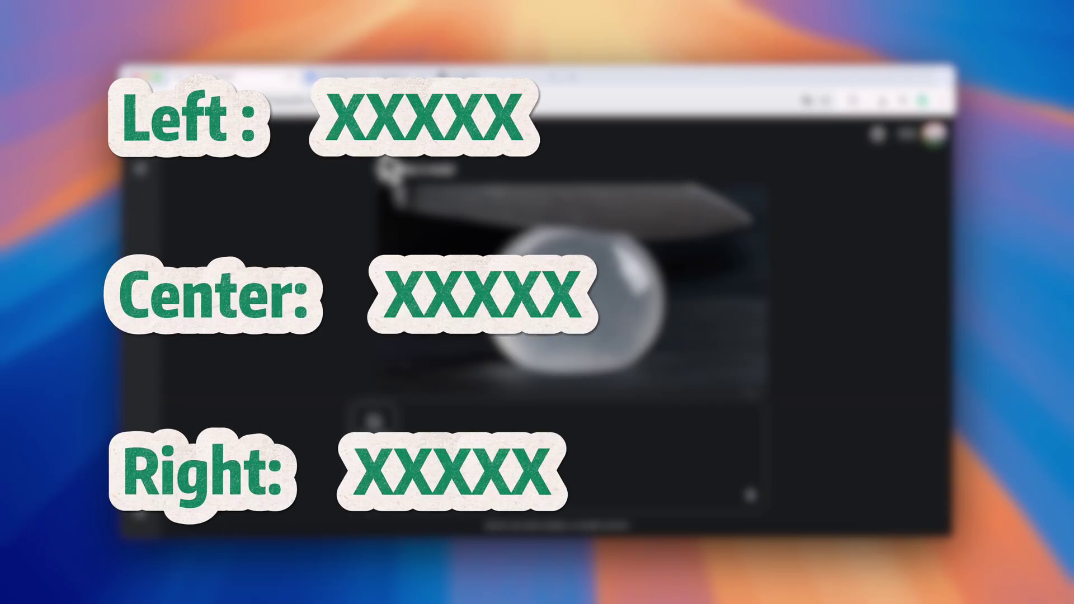
# - Copy the bracketed template prompt from the AI AMSR Prompt document
pyautogui.click(402, 78)
pyautogui.moveTo(578, 412); pyautogui.dragTo(597, 436)
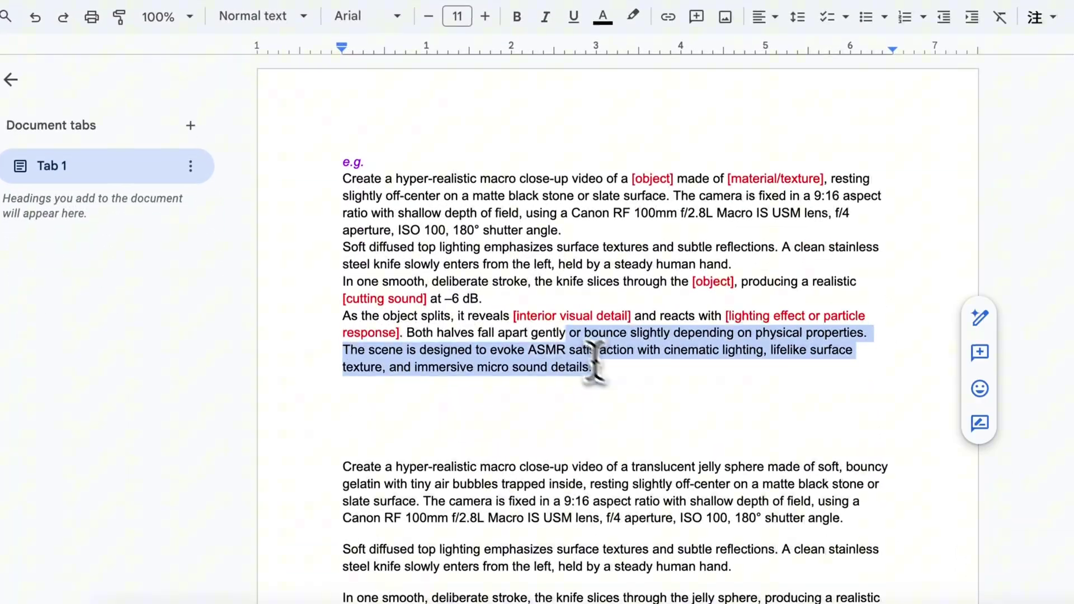
pyautogui.moveTo(595, 361); pyautogui.dragTo(334, 185)
pyautogui.hotkey('ctrl', 'c')
# - Paste the template under the Left, Center and Right headings, then select the whole request
pyautogui.scroll(-12, 481, 313)
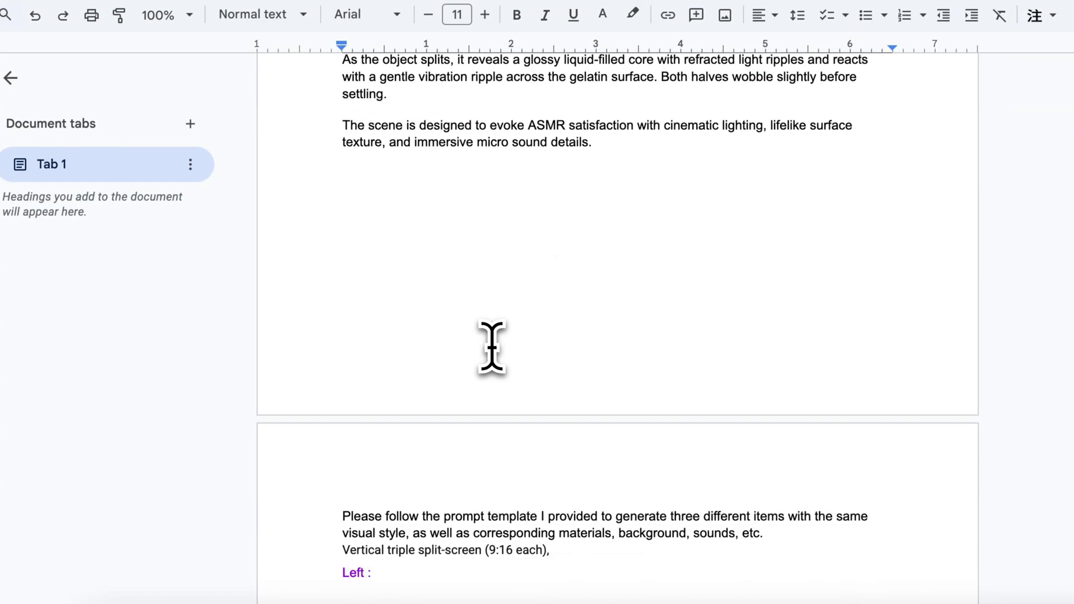
pyautogui.click(347, 433)
pyautogui.hotkey('ctrl', 'v')
pyautogui.scroll(-7, 503, 336)
pyautogui.click(354, 187)
pyautogui.hotkey('ctrl', 'v')
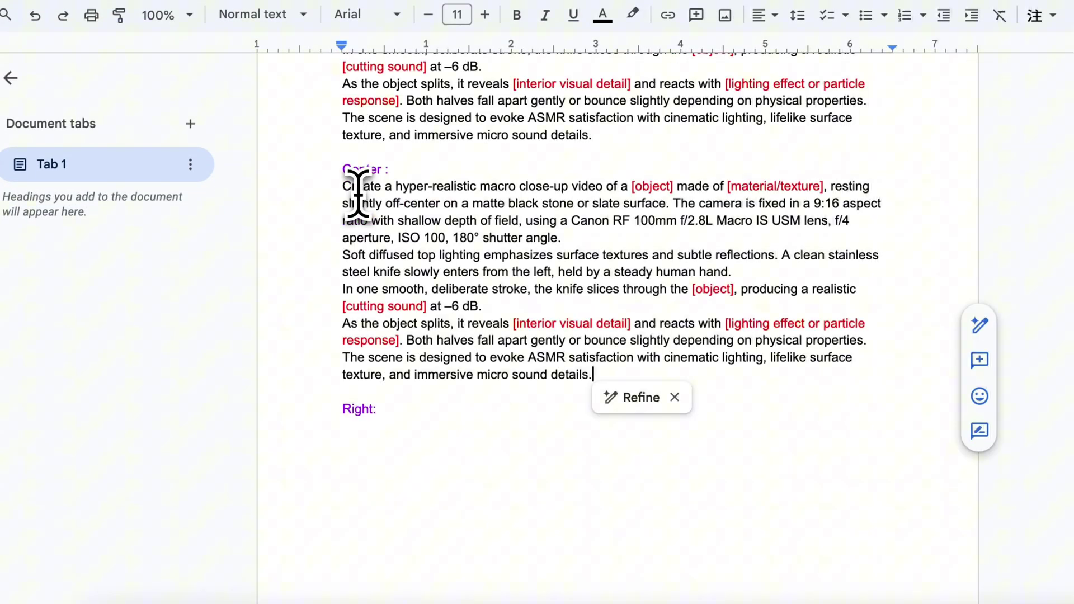
pyautogui.click(372, 432)
pyautogui.hotkey('ctrl', 'v')
pyautogui.scroll(5, 437, 384)
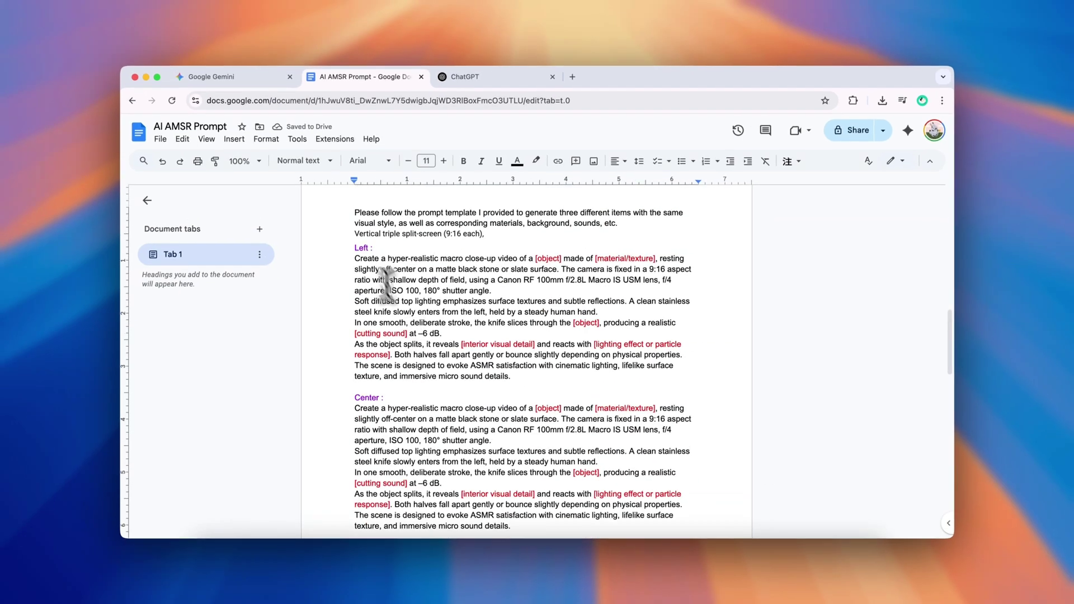
pyautogui.moveTo(386, 282); pyautogui.dragTo(515, 469)
# - Send the three-panel request to ChatGPT and paste its Marble Ink Egg prompt into Gemini
pyautogui.click(481, 80)
pyautogui.press('cmd+v')
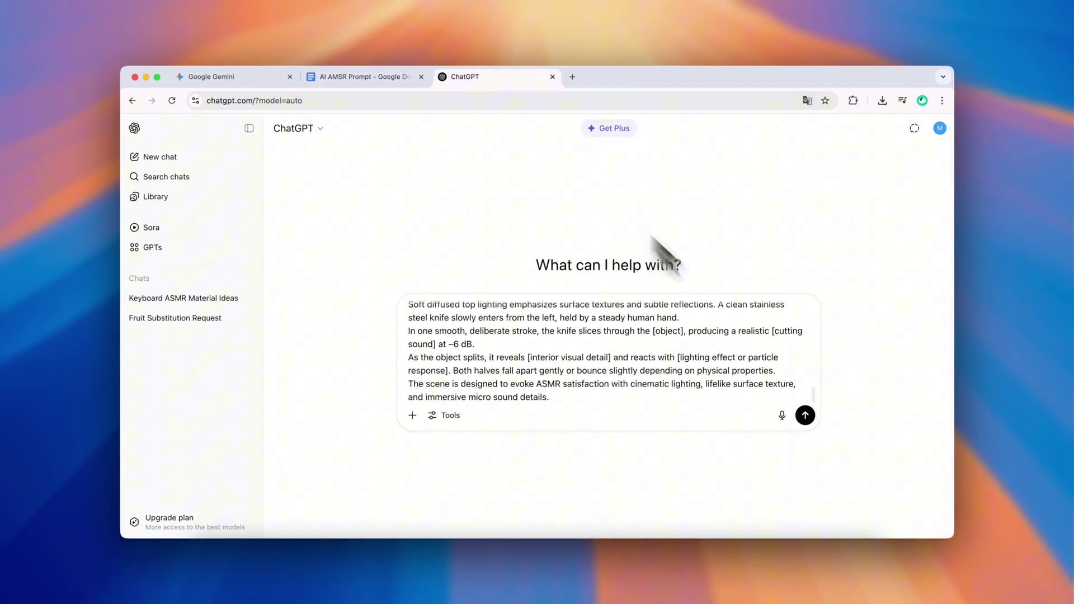
pyautogui.press('Return')
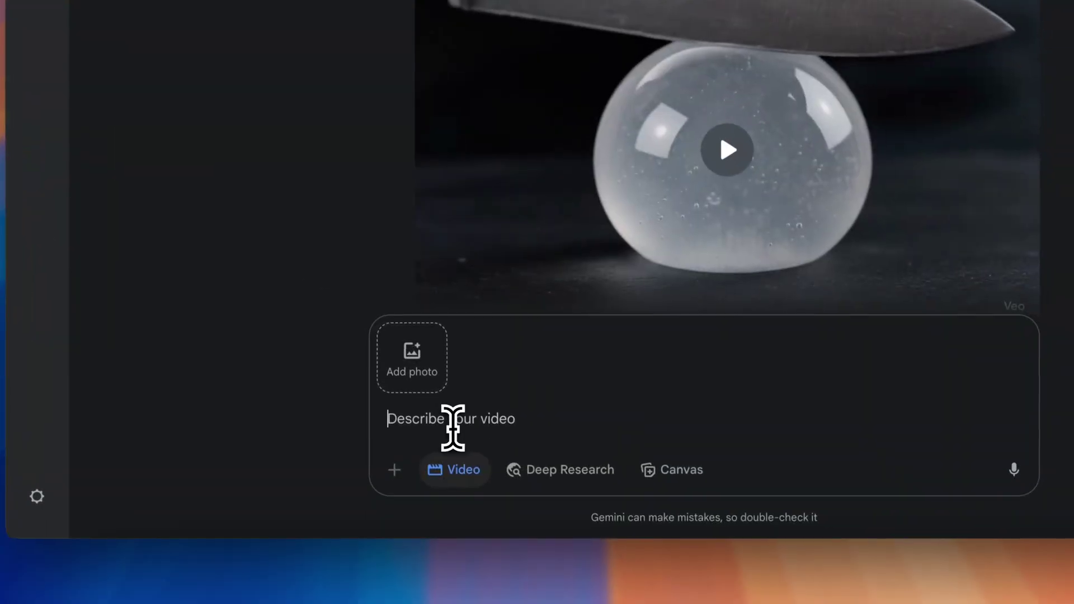
pyautogui.press('super+v')
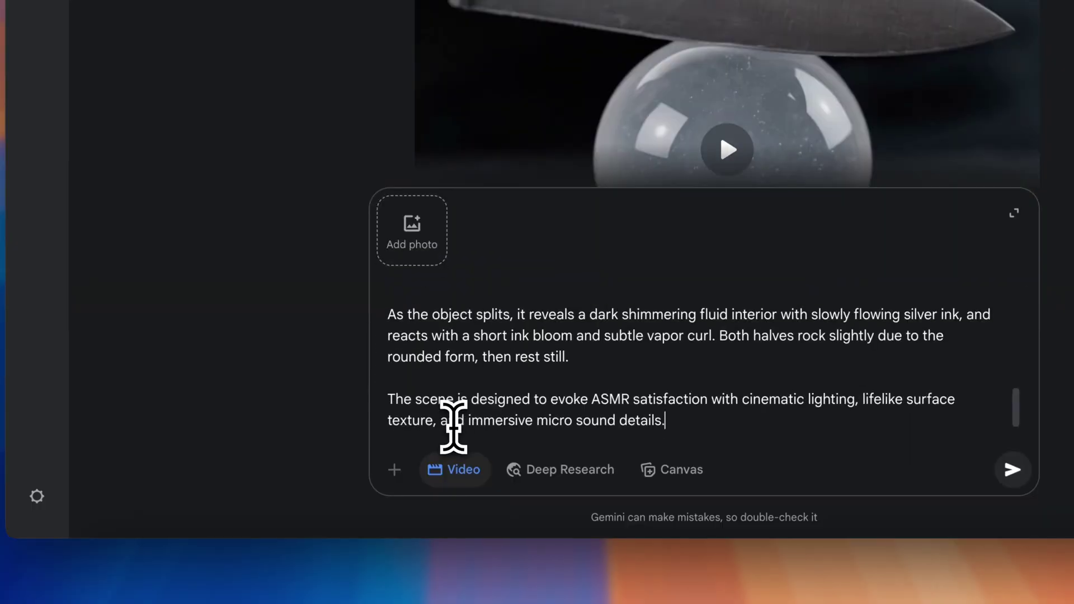
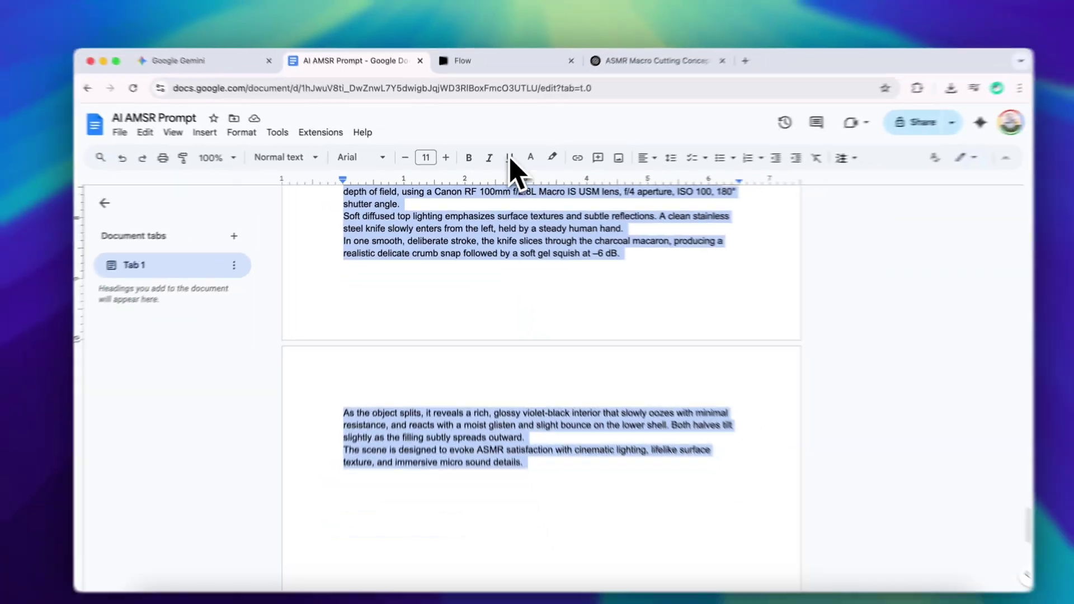
# - Switch from the AI AMSR Prompt document to the empty Flow project tab
pyautogui.click(519, 63)
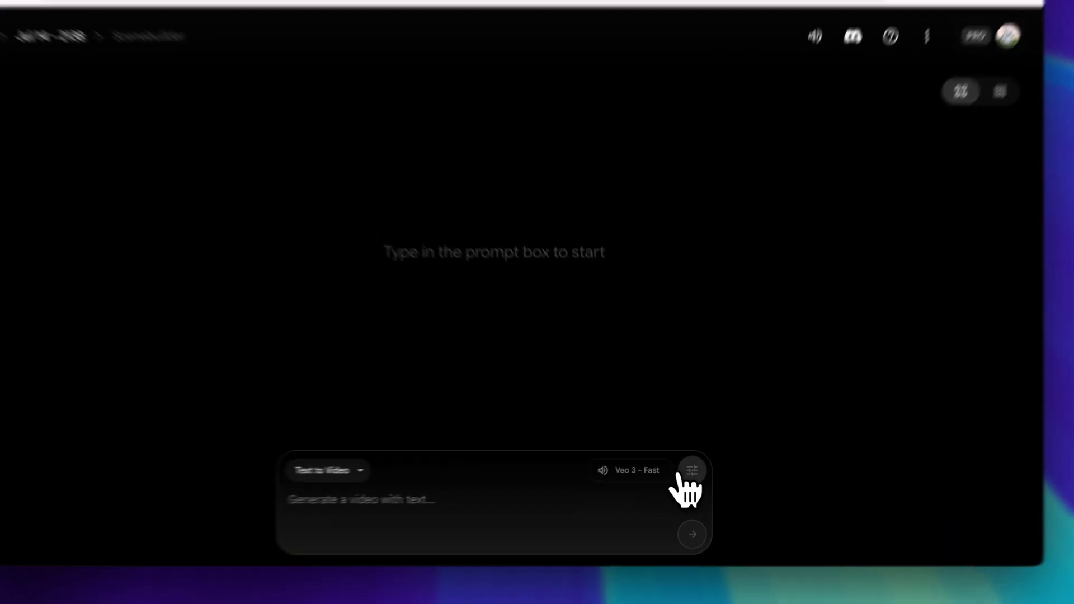
# - Paste the macaron ASMR prompt into Flow and generate one output with Veo 3 - Fast
pyautogui.click(680, 473)
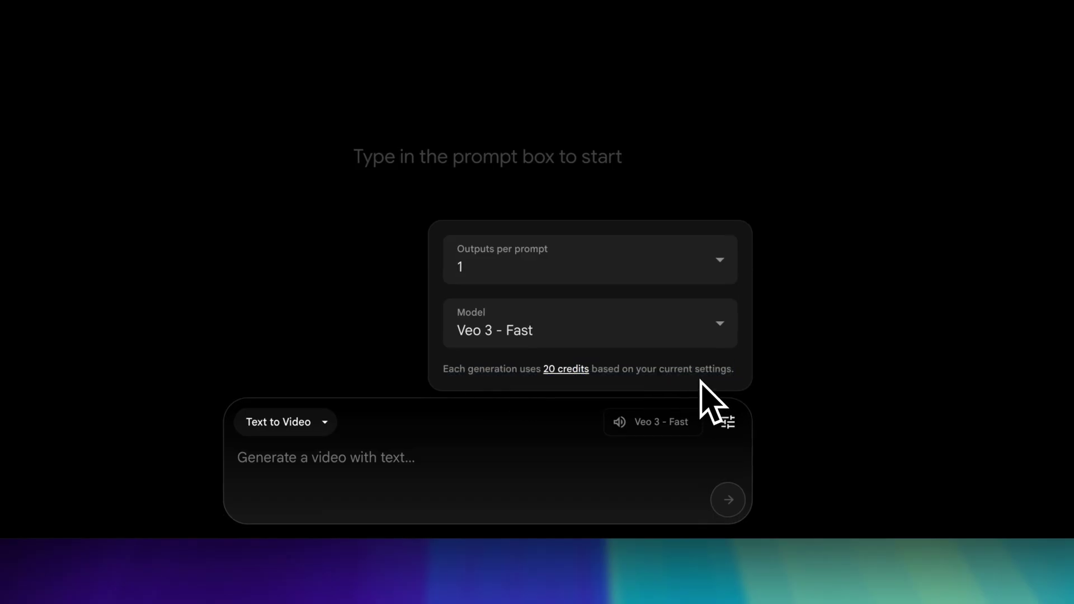
pyautogui.click(547, 463)
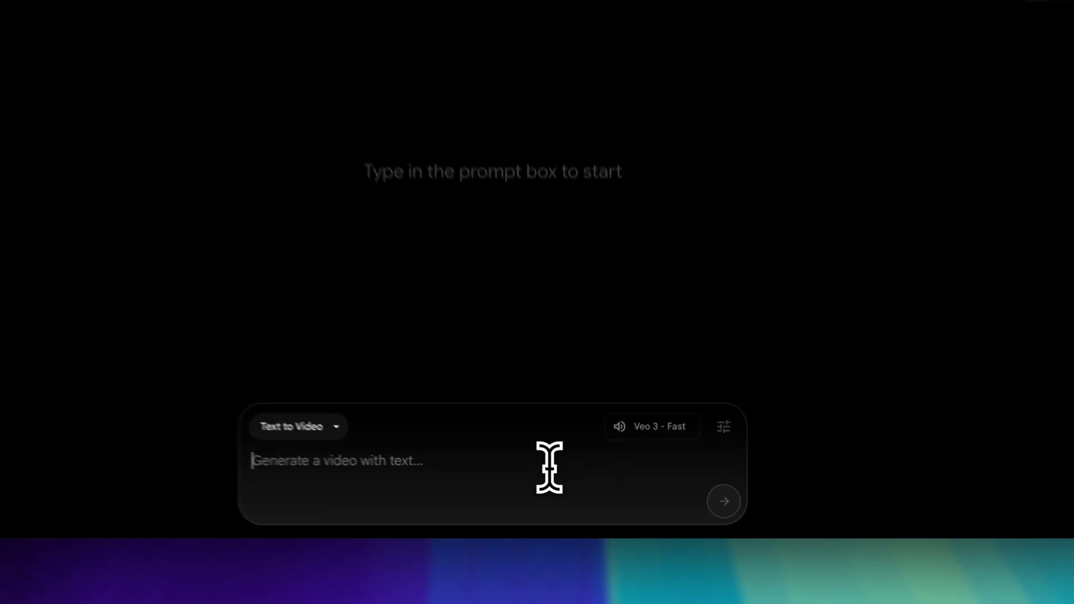
pyautogui.hotkey('ctrl', 'v')
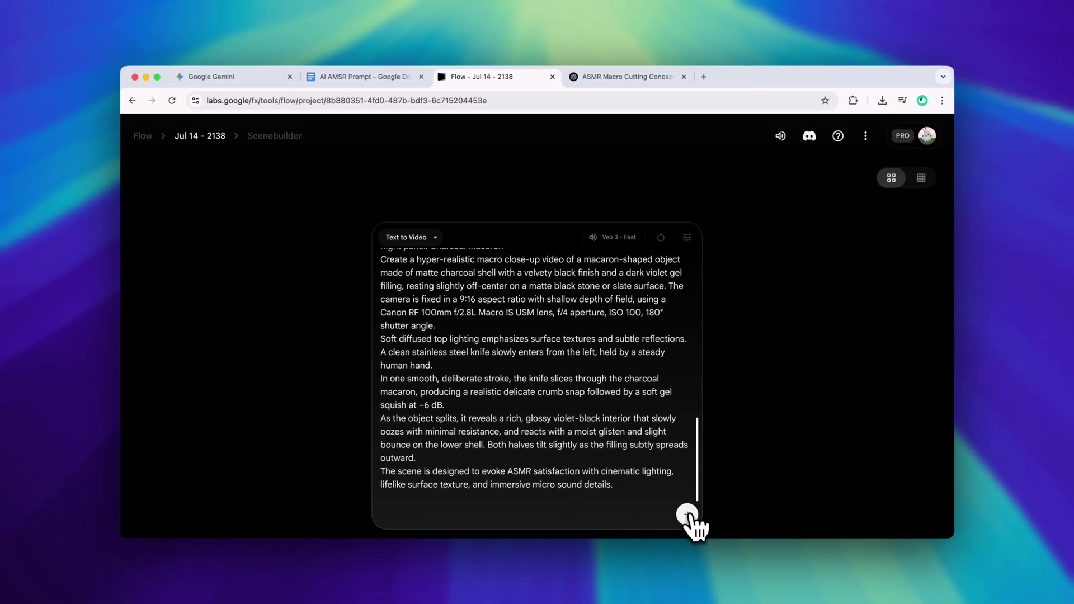
pyautogui.click(687, 514)
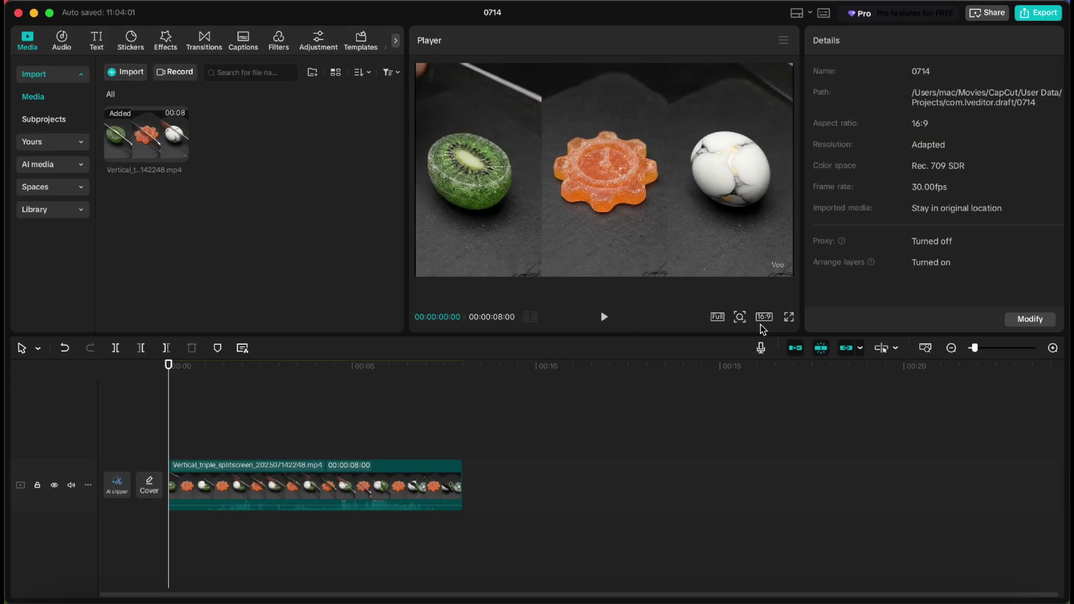
# - Set the canvas to 9:16 and scale the clip to 313% so the orange gear panel fills it
pyautogui.click(764, 317)
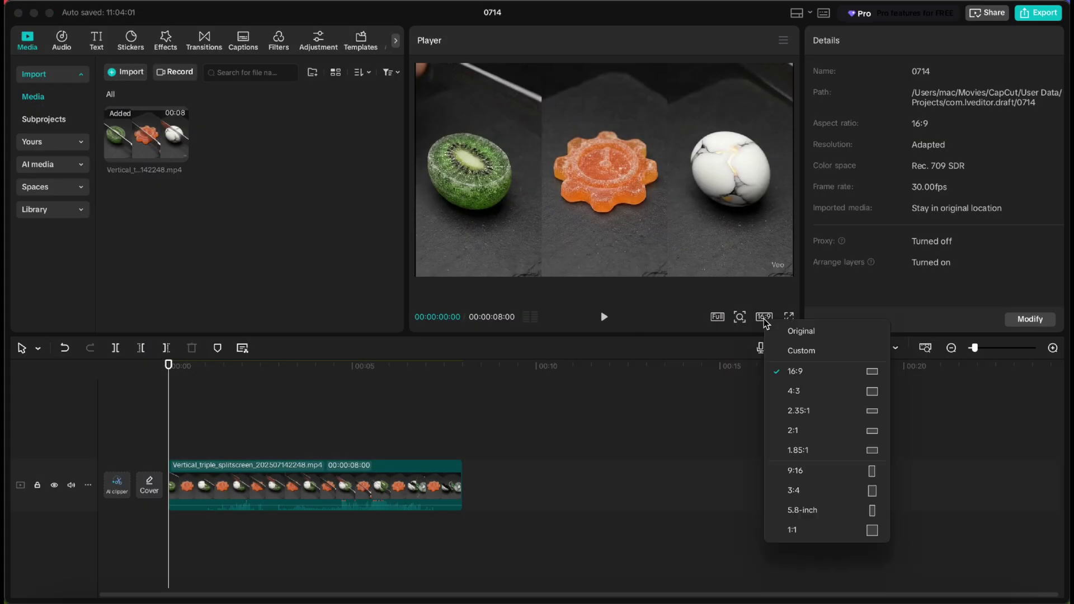
pyautogui.click(837, 480)
pyautogui.click(633, 164)
pyautogui.moveTo(673, 209); pyautogui.dragTo(776, 471)
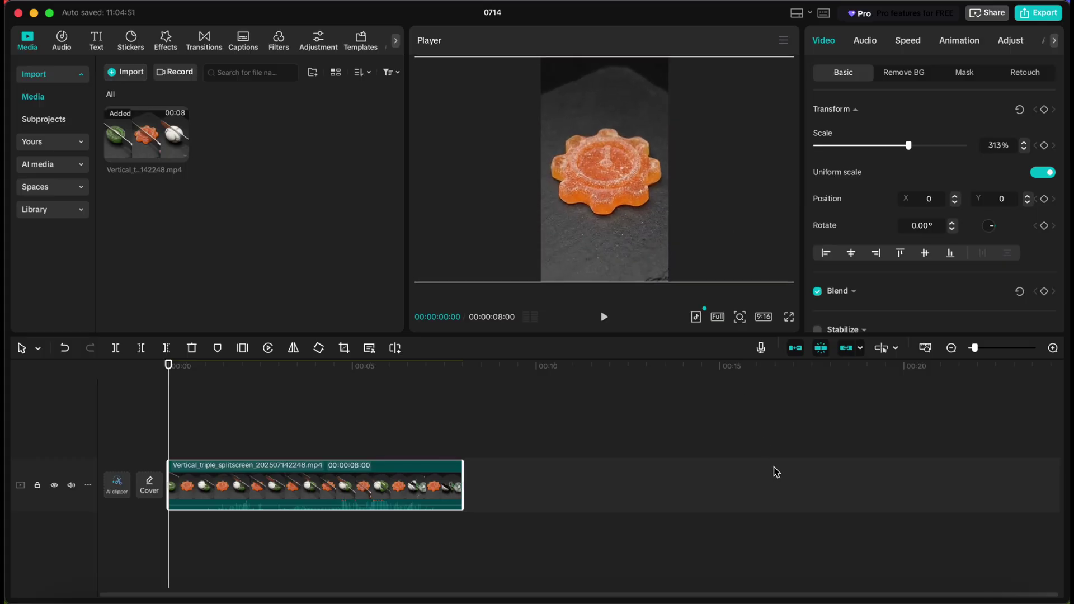
pyautogui.click(225, 412)
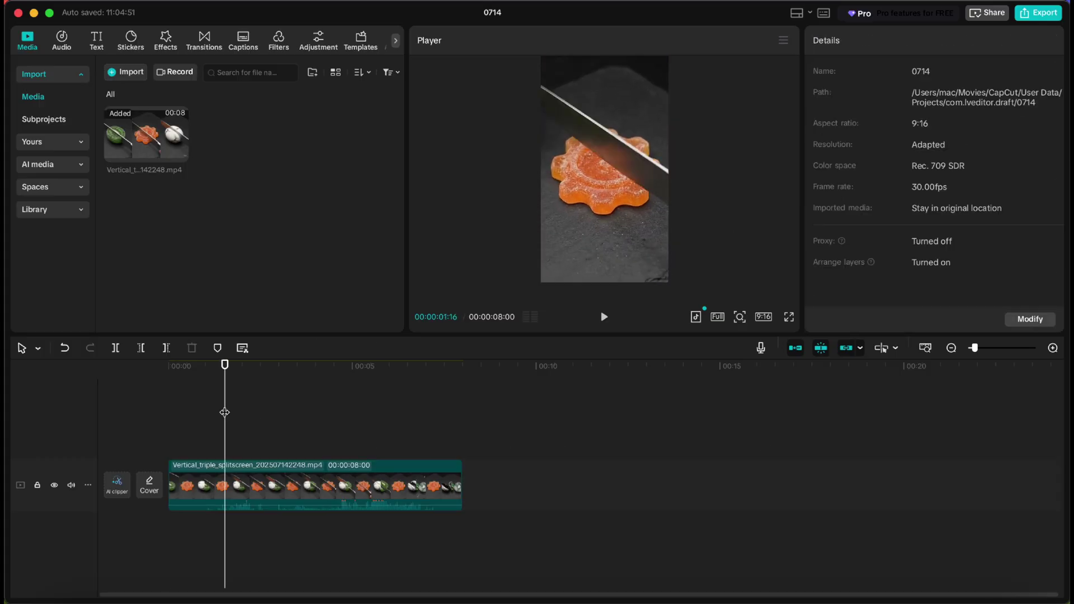
# - Export the clip as 0714(2) in 1080P H.264 mov, then close the share and feedback windows
pyautogui.click(1043, 17)
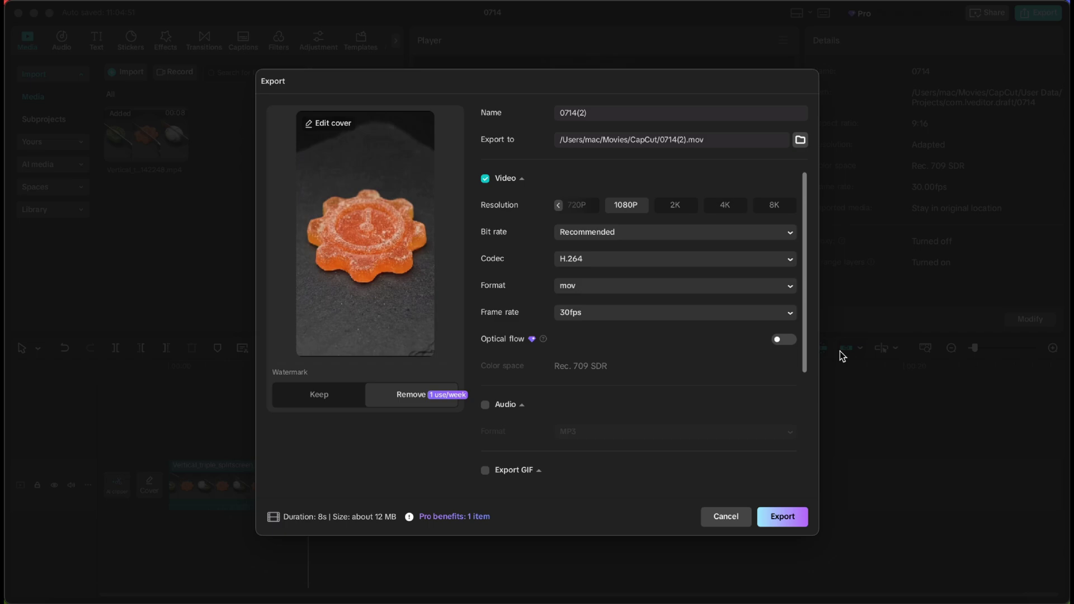
pyautogui.click(804, 522)
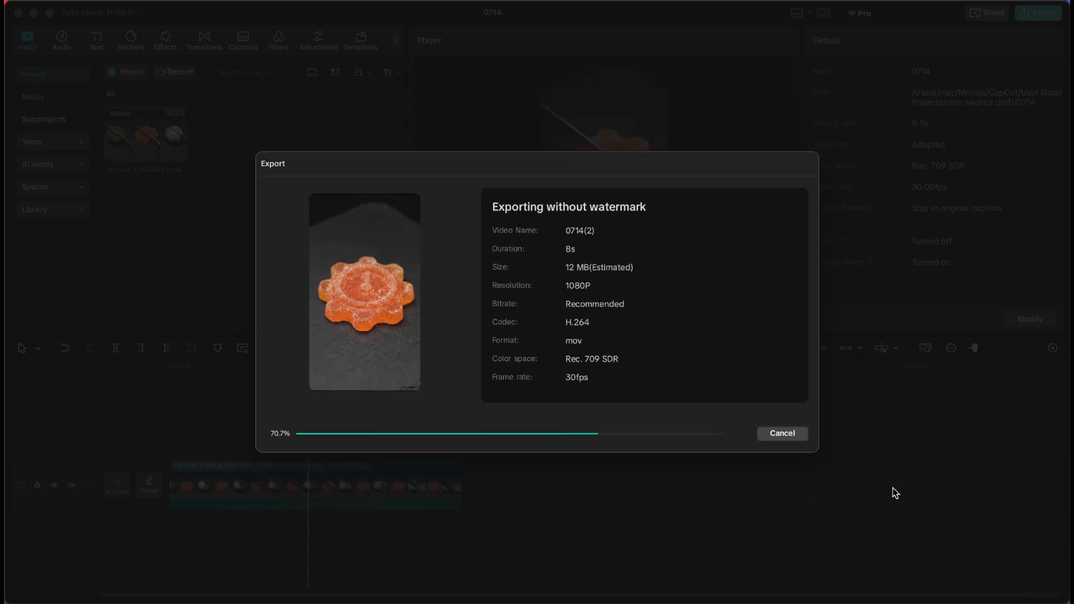
pyautogui.click(746, 518)
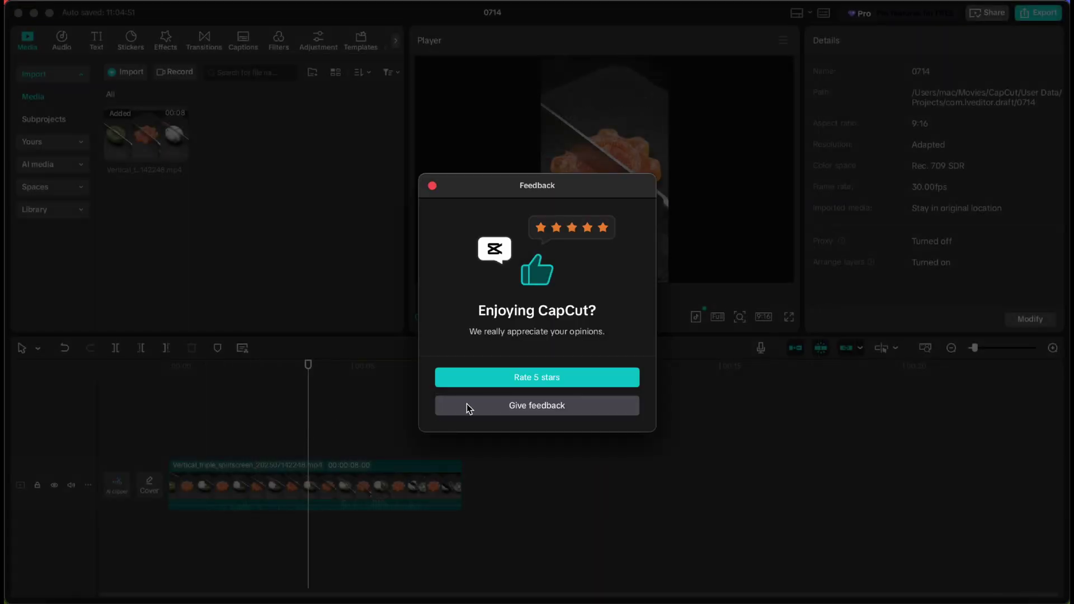
pyautogui.click(434, 187)
pyautogui.moveTo(308, 402); pyautogui.dragTo(370, 406)
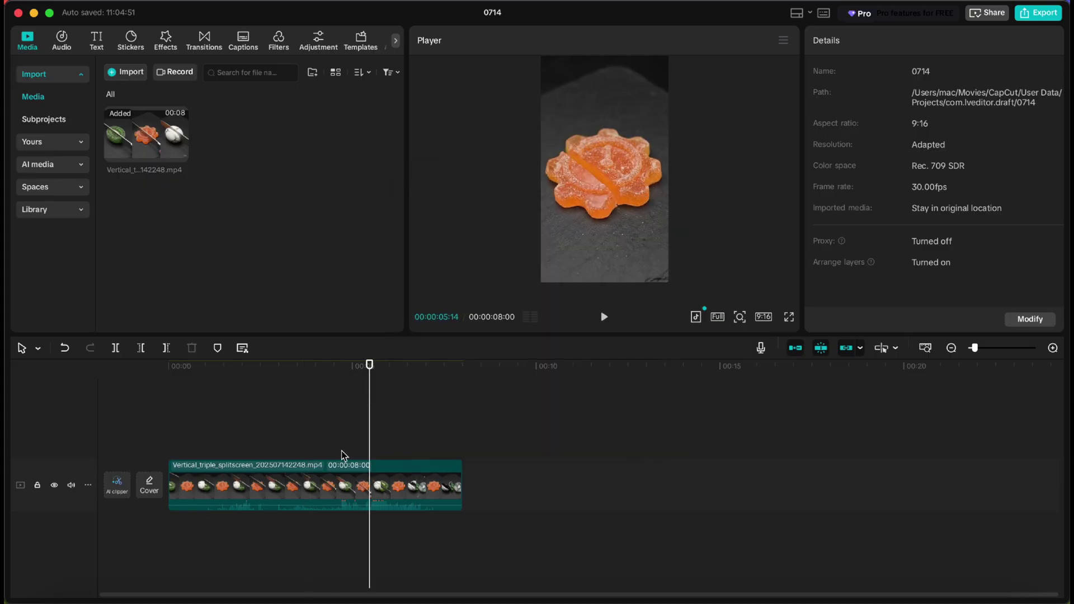
pyautogui.click(324, 492)
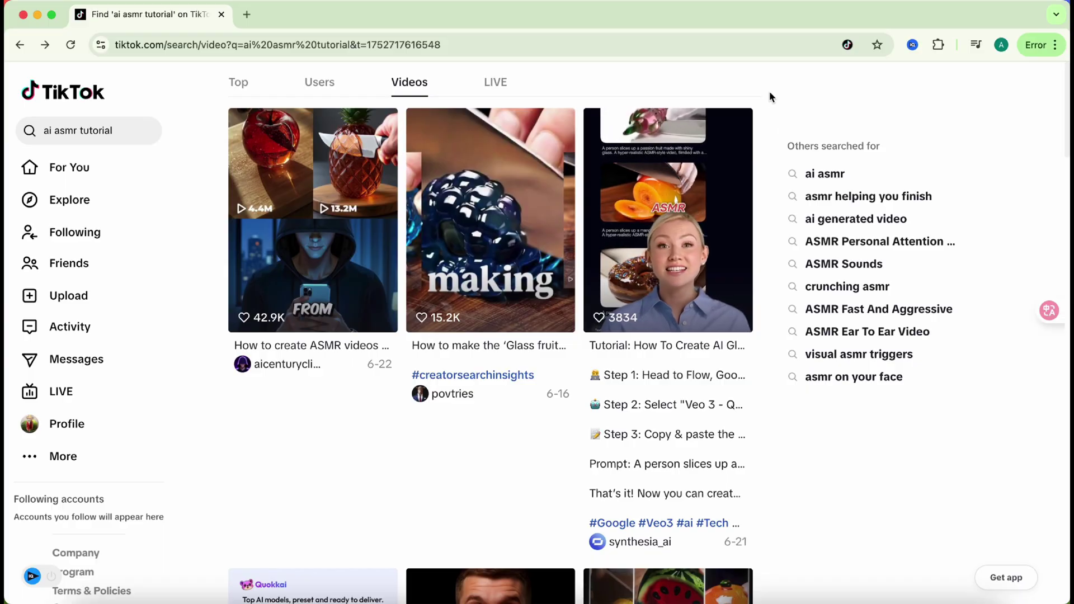
# - Open the 'Glass fruit slicing' tutorial from the TikTok 'ai asmr tutorial' results
pyautogui.click(331, 185)
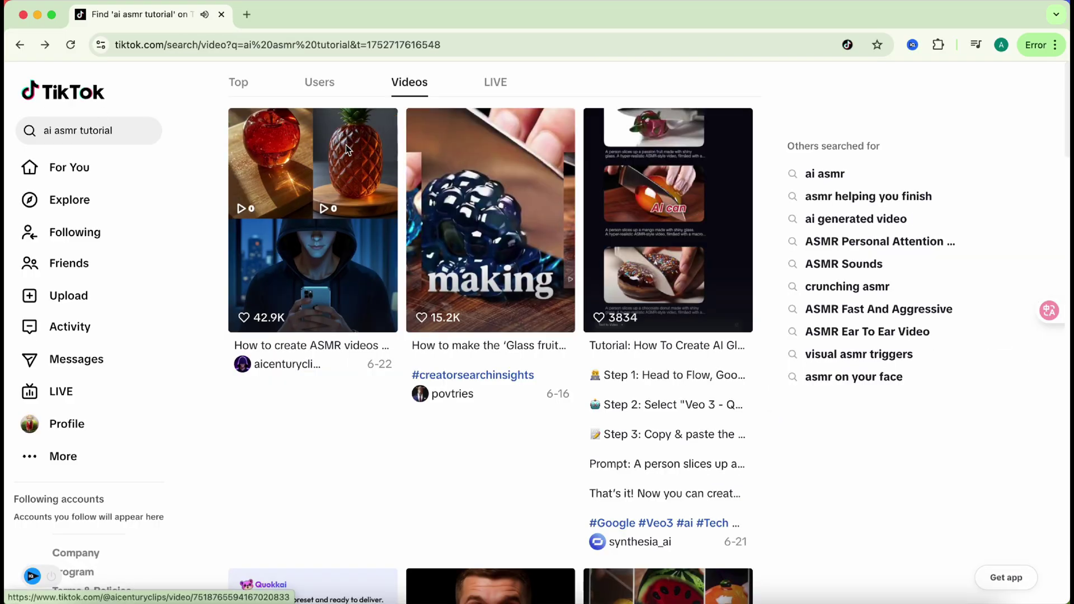
pyautogui.press('Escape')
pyautogui.click(420, 155)
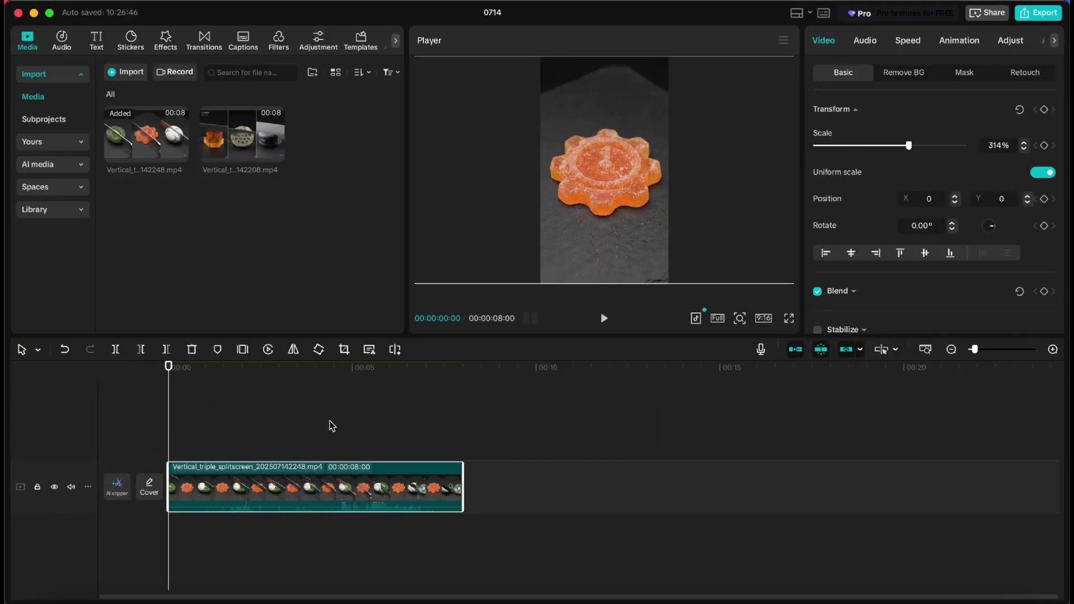
# - Add a default text title reading AI ASMR TUTORIAL at the top of the kiwi panel
pyautogui.click(329, 424)
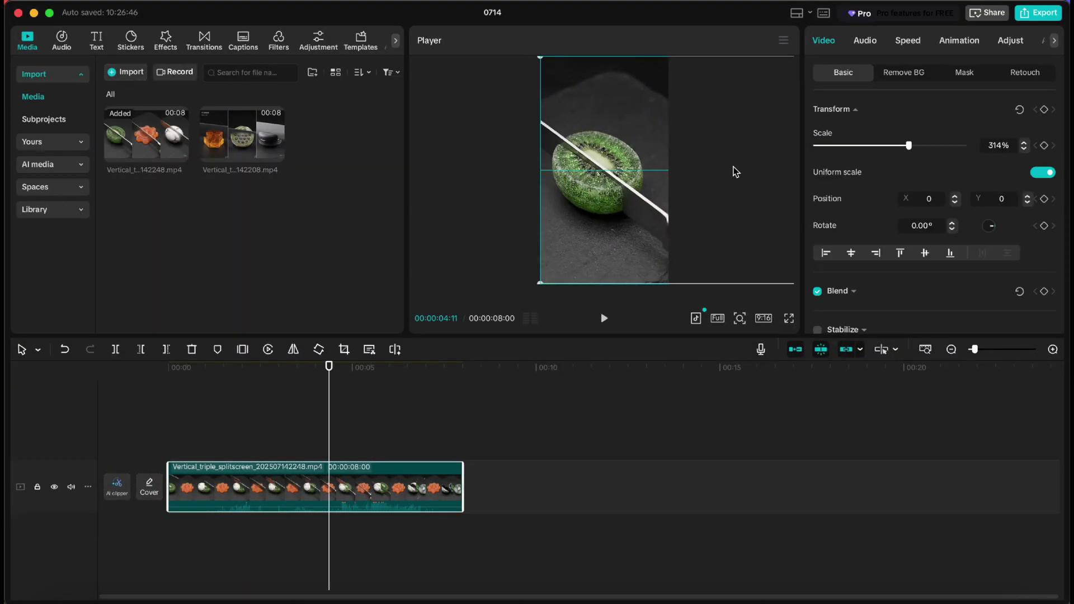
pyautogui.click(96, 39)
pyautogui.click(134, 94)
pyautogui.click(609, 103)
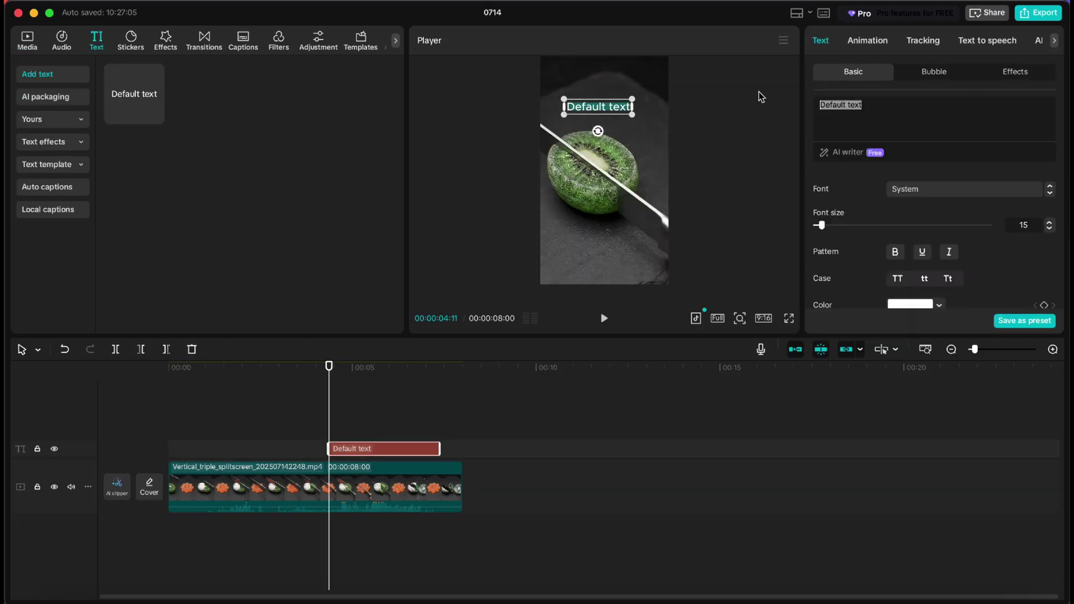
pyautogui.click(1015, 71)
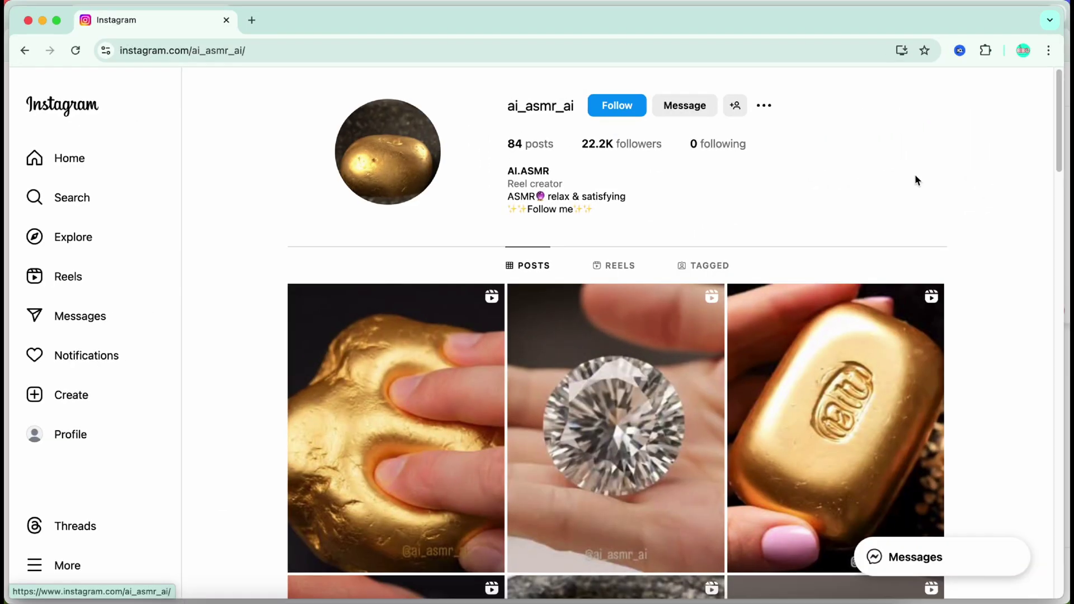
# - Scroll down the AI ASMR creator's Instagram grid of gold-object reels
pyautogui.scroll(-2, 914, 173)
pyautogui.scroll(-20, 915, 175)
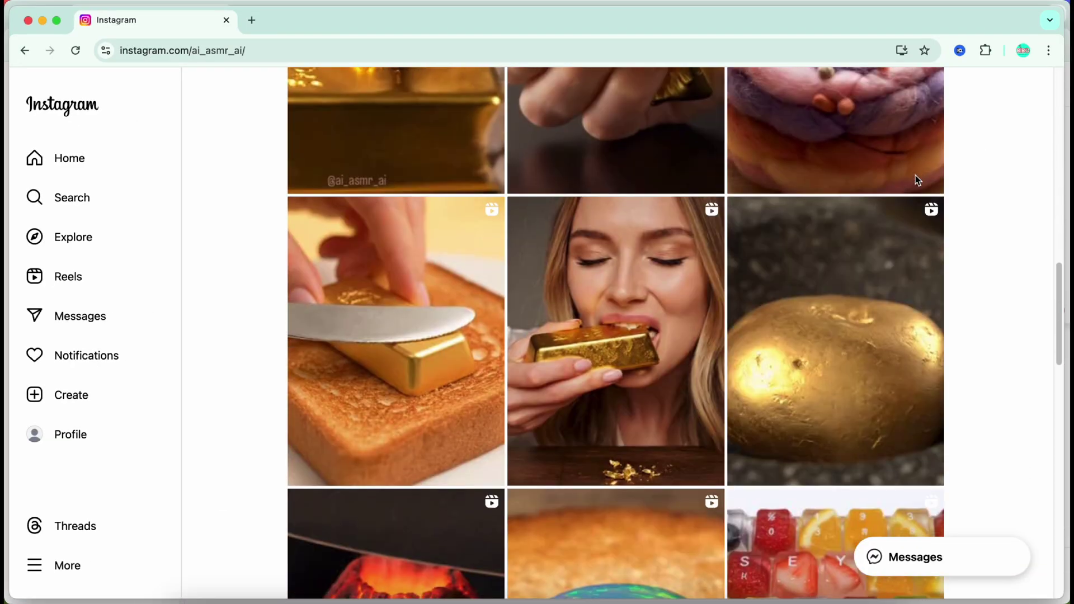